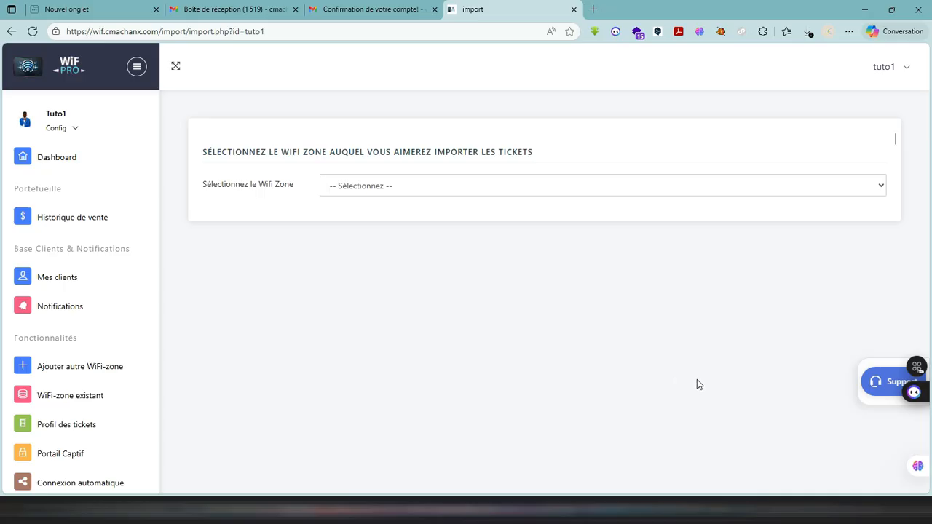
- Switch to the Mikhmon page in Chrome, log in with the prefilled credentials and open the CCX-WIFI A router session
left_click(728, 483)
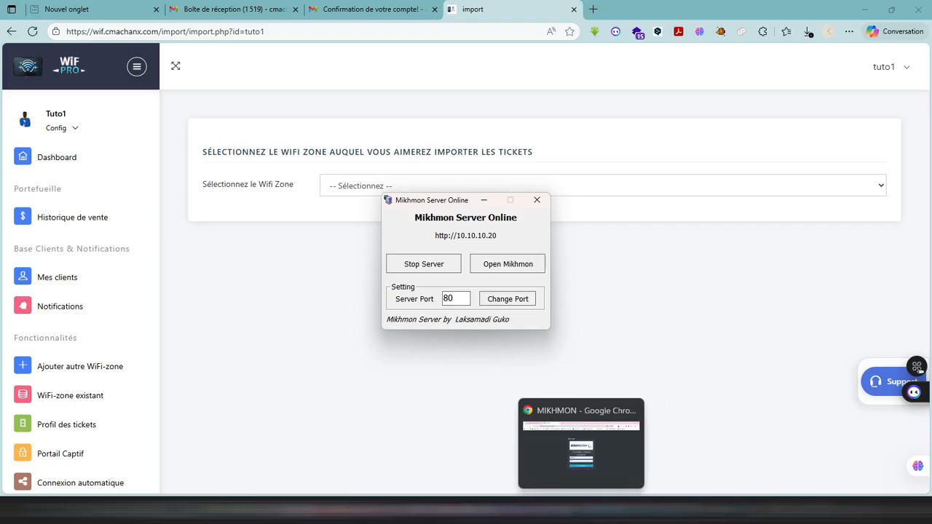
left_click(581, 510)
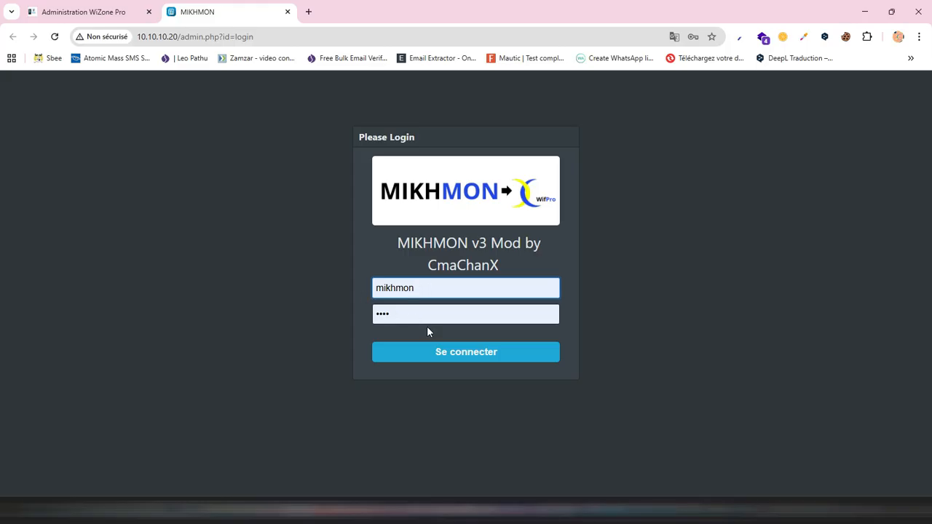
left_click(426, 356)
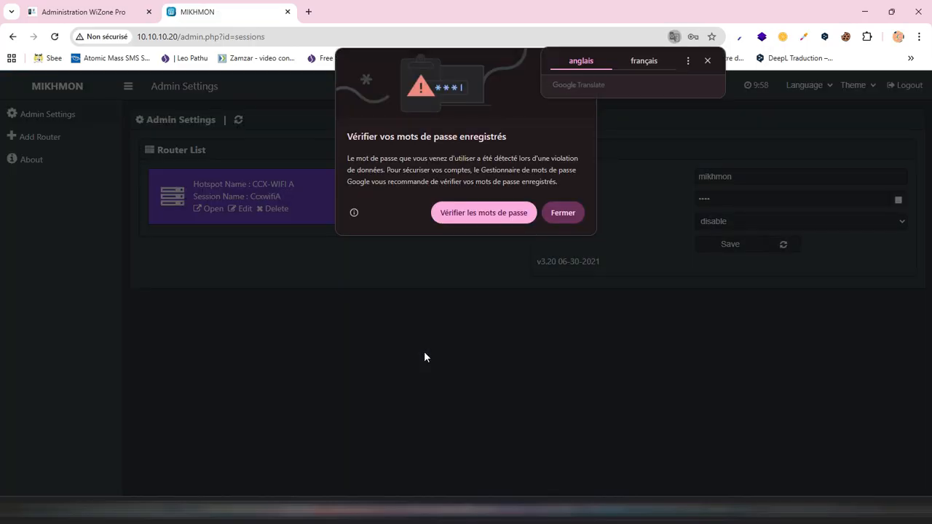
left_click(559, 218)
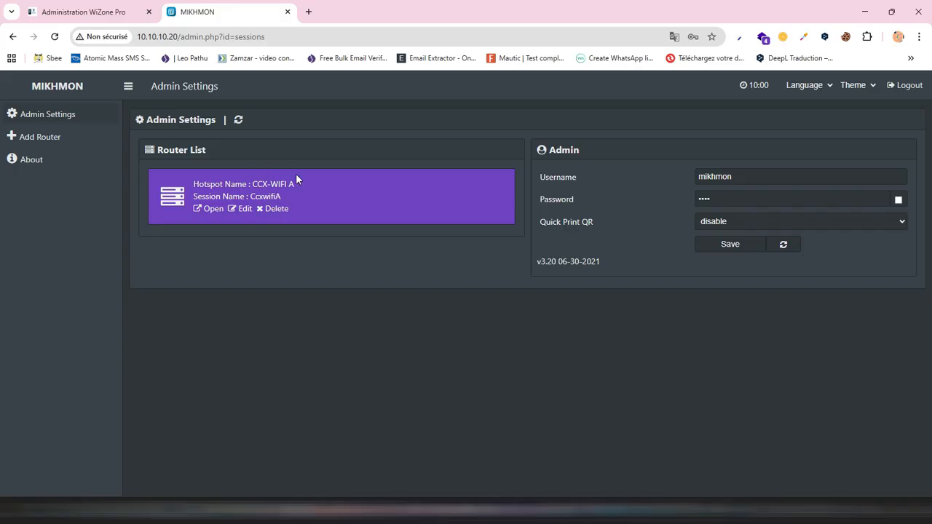
left_click(211, 210)
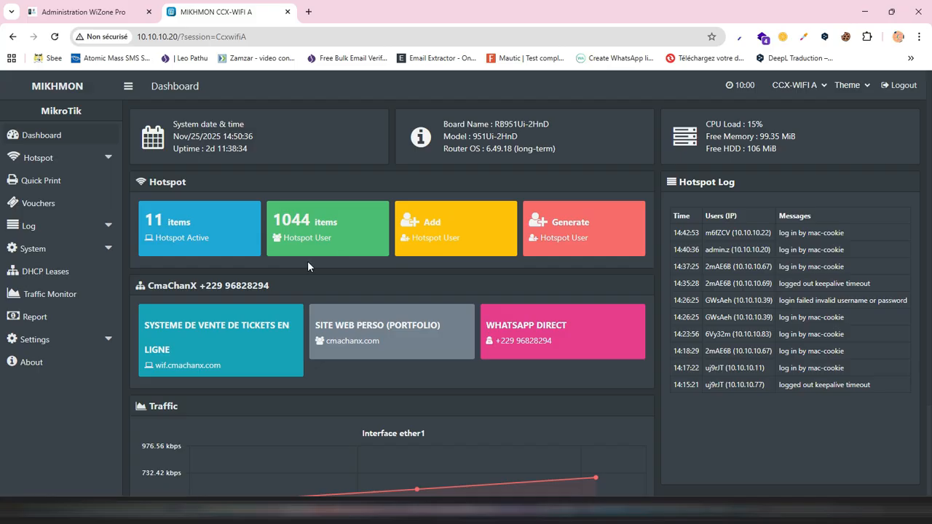
- Open the hotspot user list and look through its comment and profile filter options
left_click(58, 162)
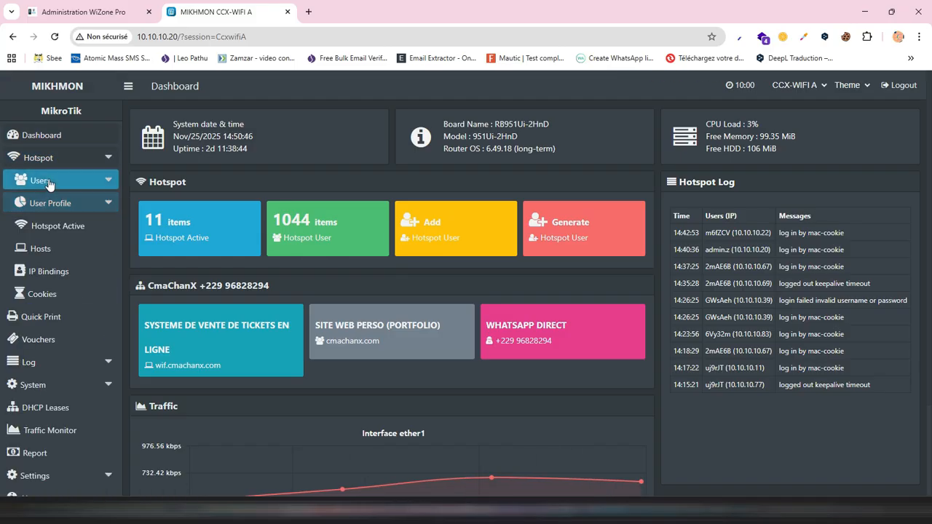
left_click(49, 182)
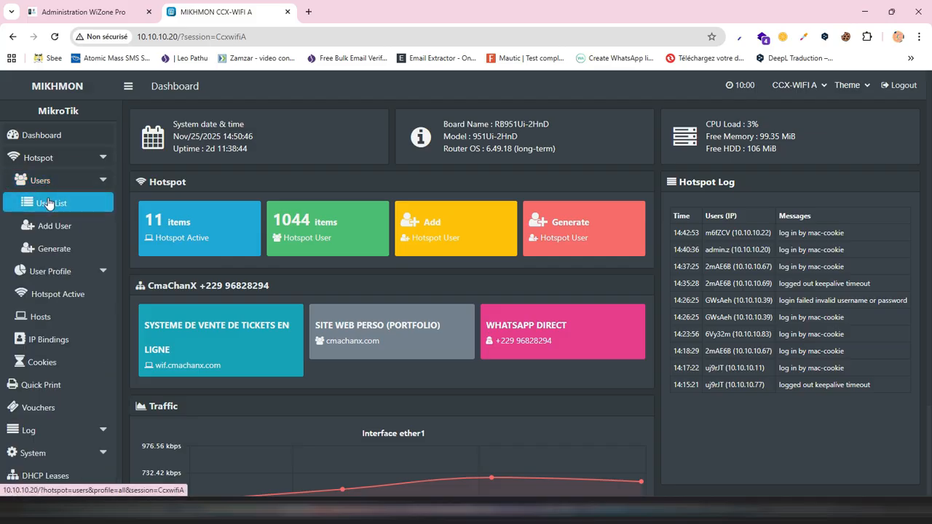
left_click(46, 251)
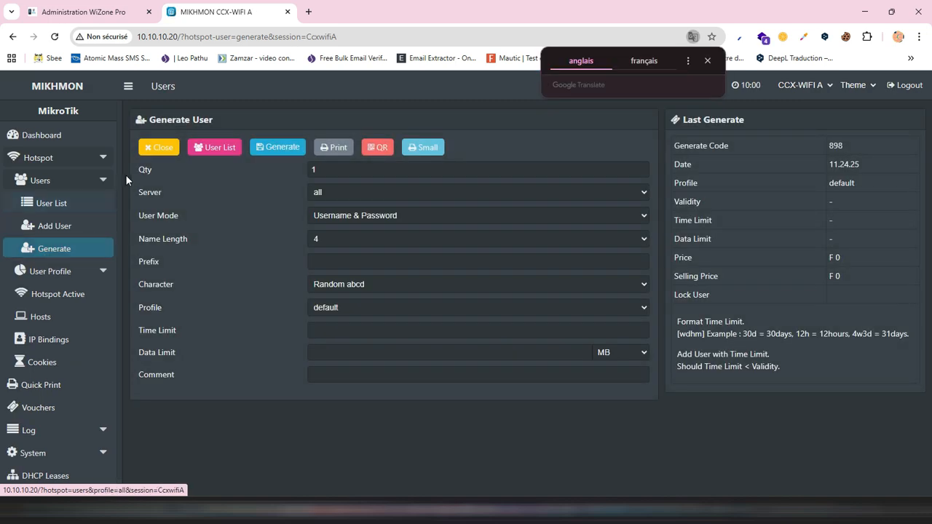
left_click(57, 209)
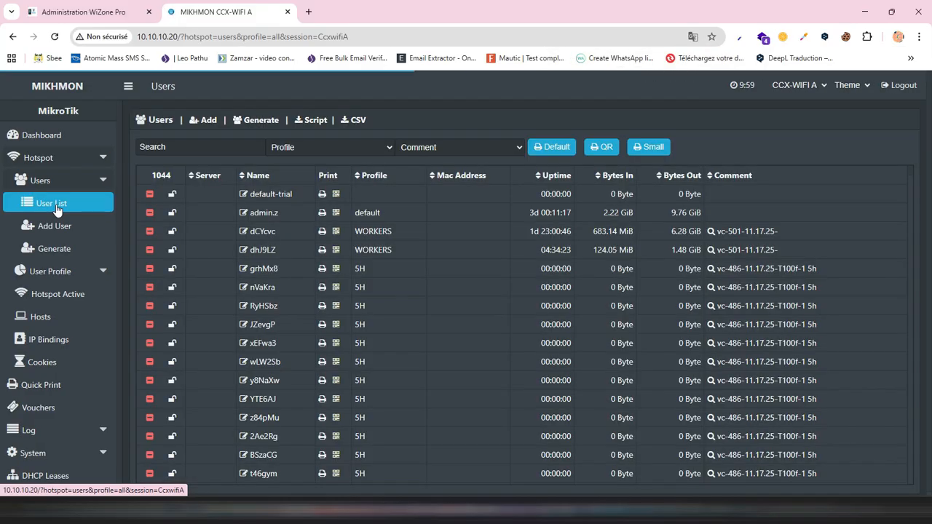
left_click(418, 148)
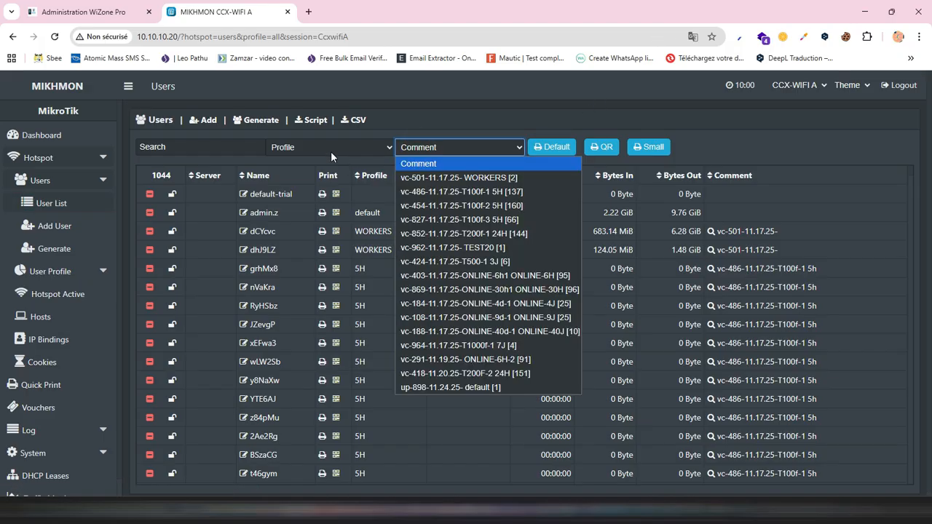
left_click(331, 149)
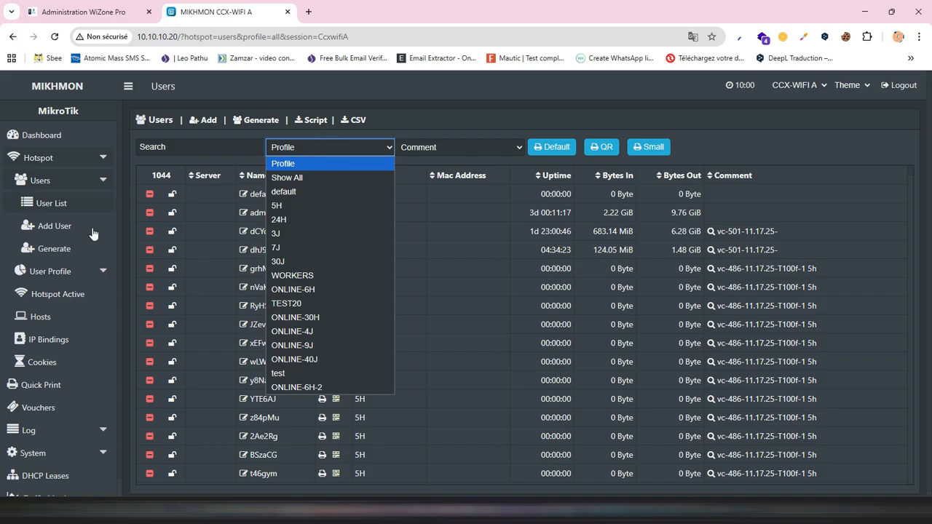
- View the form for adding a hotspot user profile and the list of existing user profiles
left_click(53, 273)
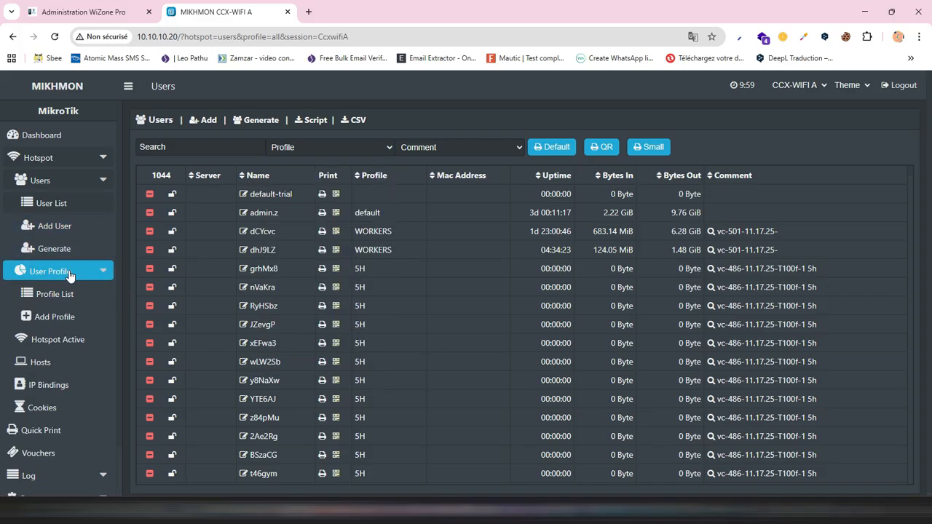
left_click(69, 274)
left_click(70, 274)
left_click(53, 330)
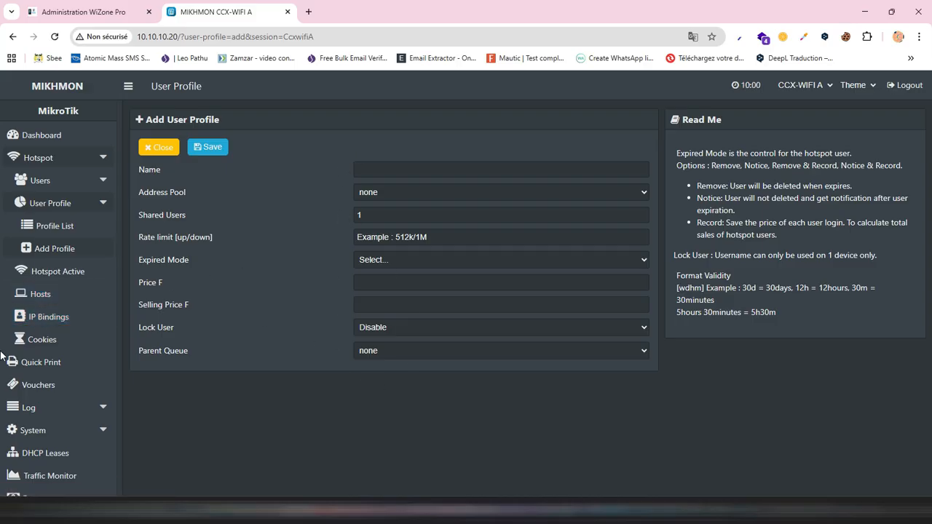
left_click(64, 227)
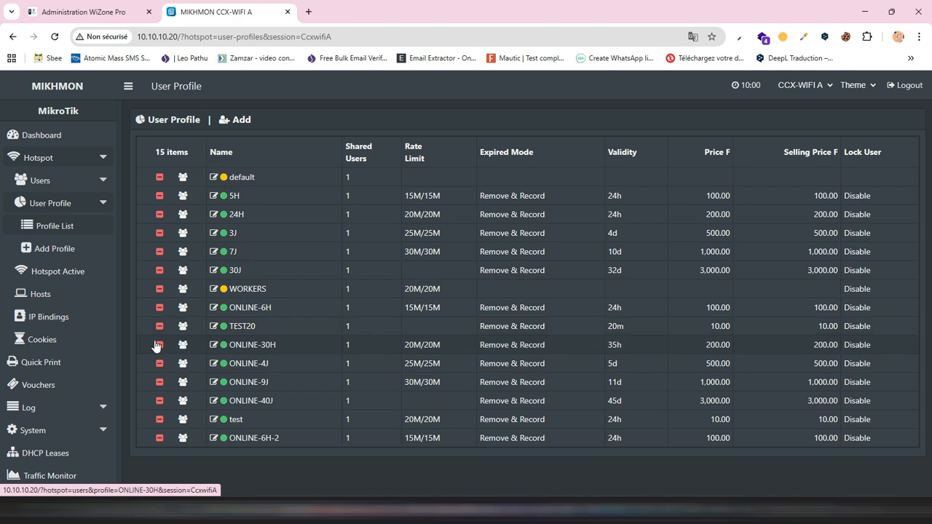
- Open the hotspot user generation form and set quantity 100, server all and user mode Username = Password
left_click(49, 182)
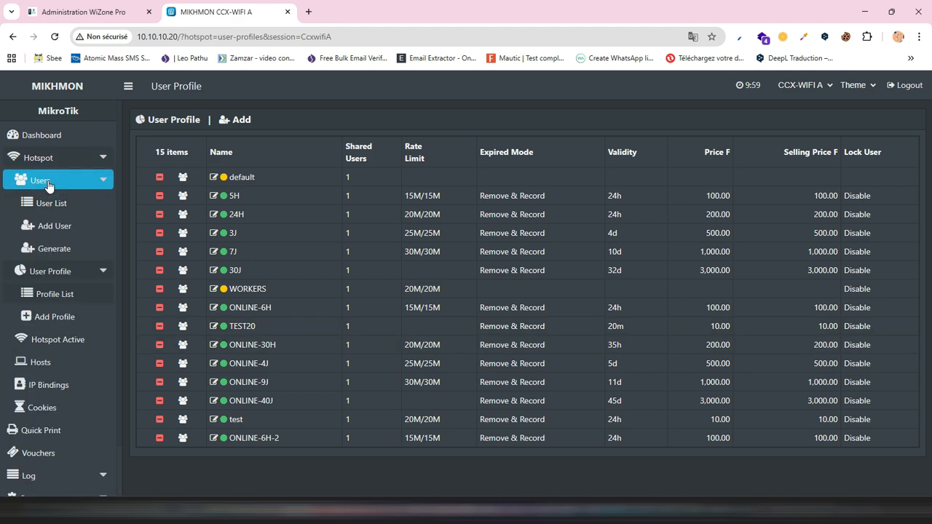
left_click(42, 253)
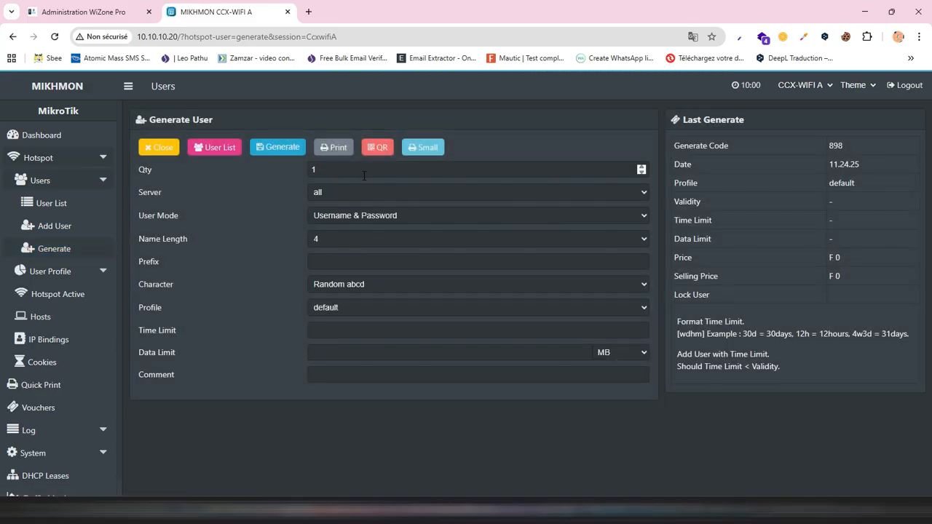
left_click(364, 174)
type("00")
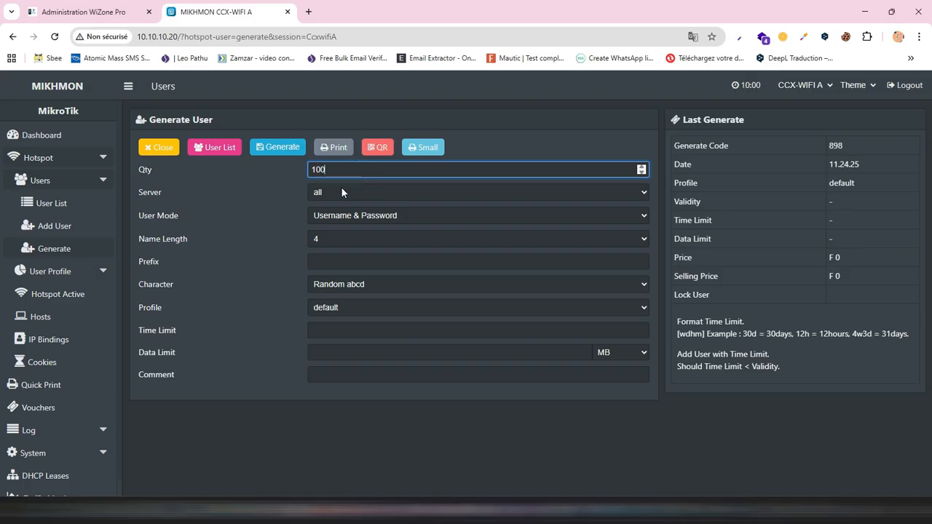
left_click(342, 191)
left_click(342, 191)
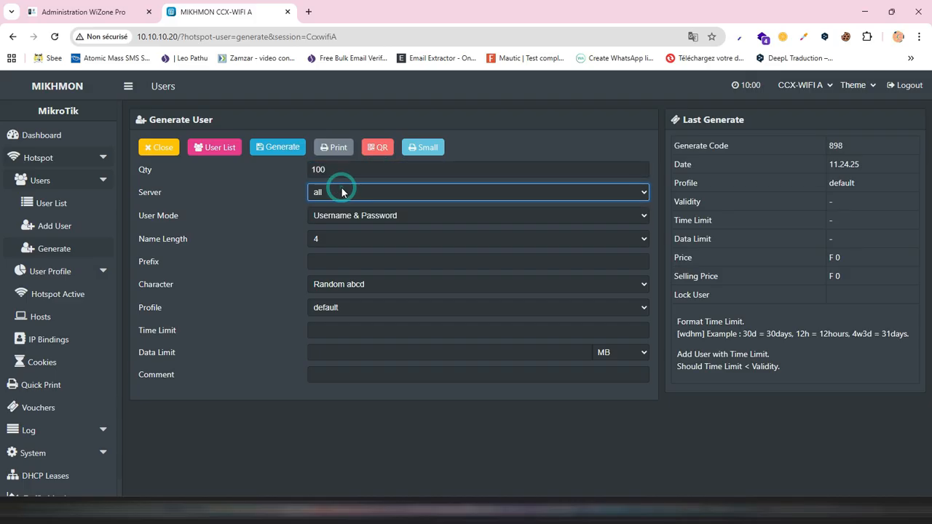
left_click(342, 216)
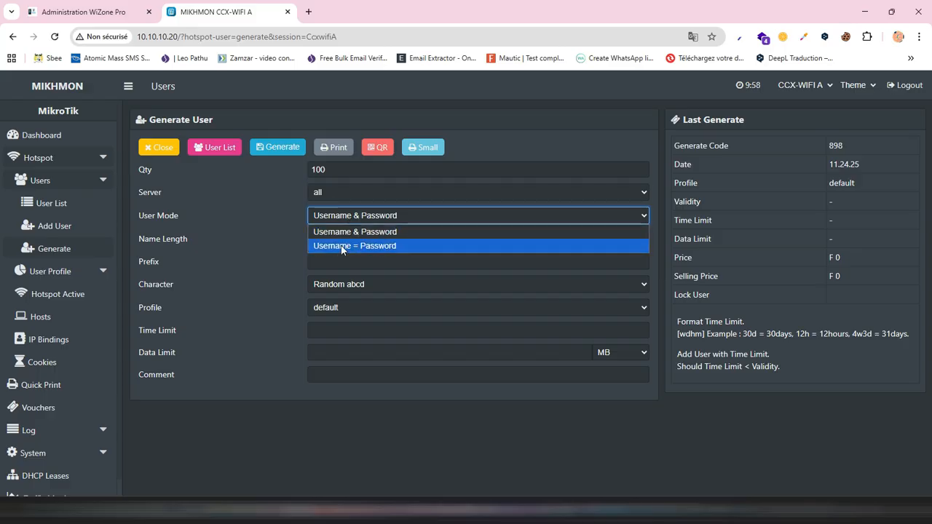
left_click(341, 245)
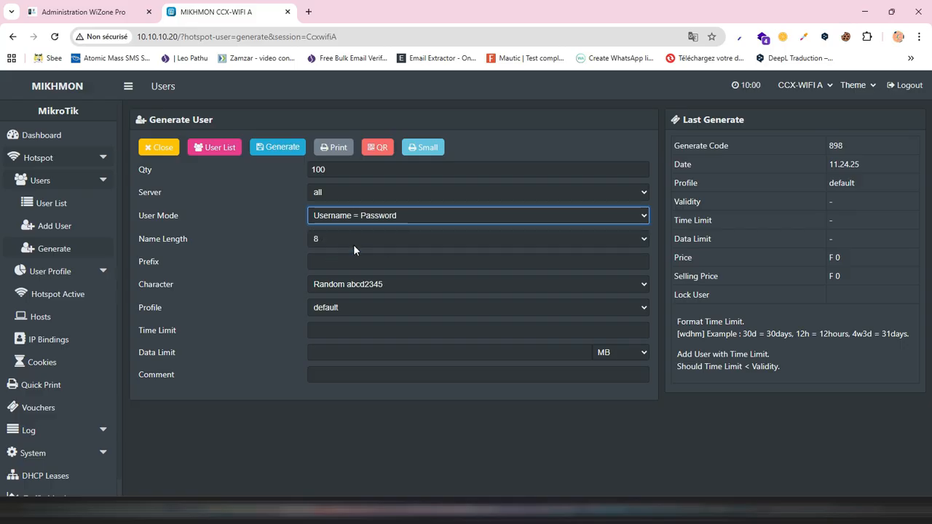
- Set the generated users' name length to 6 and the character type to Random 5aB2c34D
left_click(355, 238)
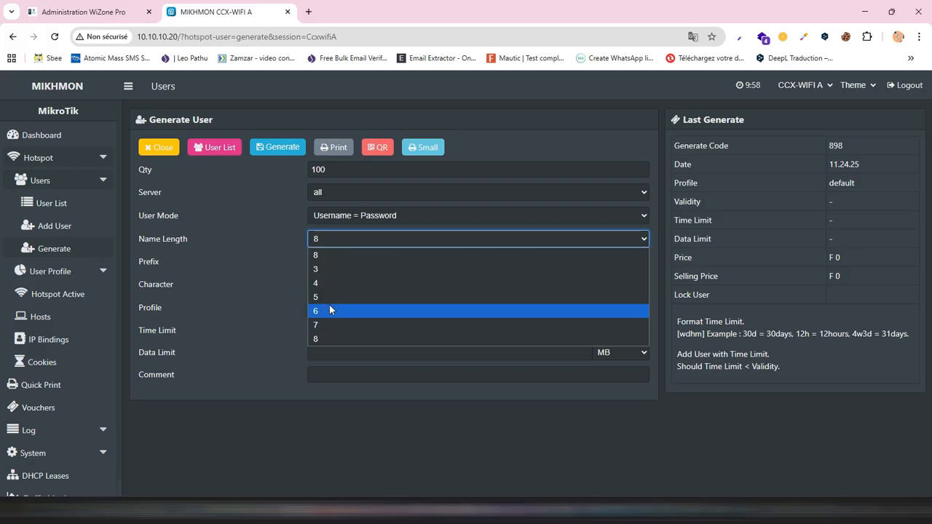
left_click(330, 310)
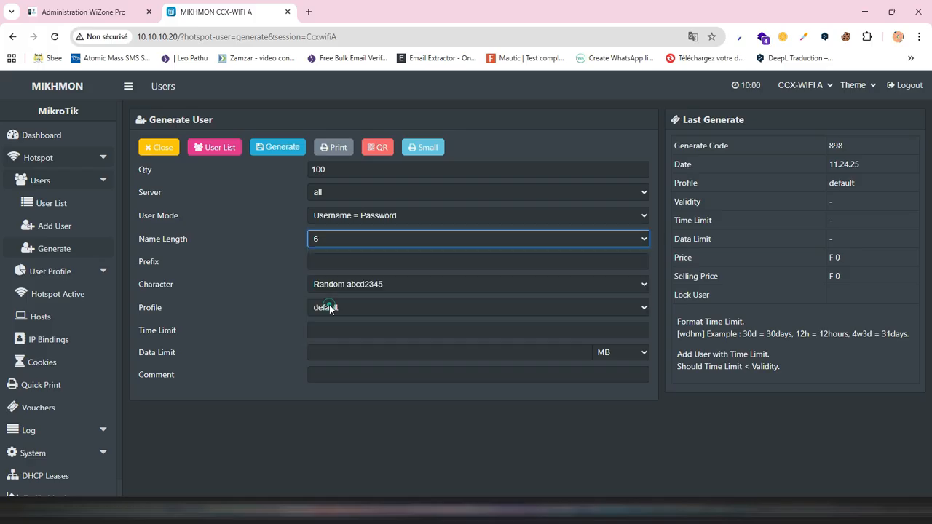
left_click(362, 285)
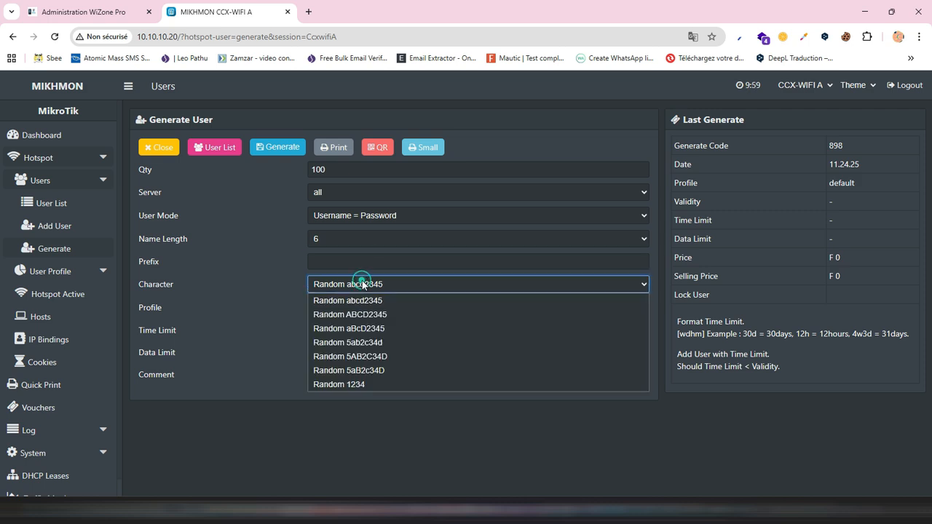
left_click(328, 373)
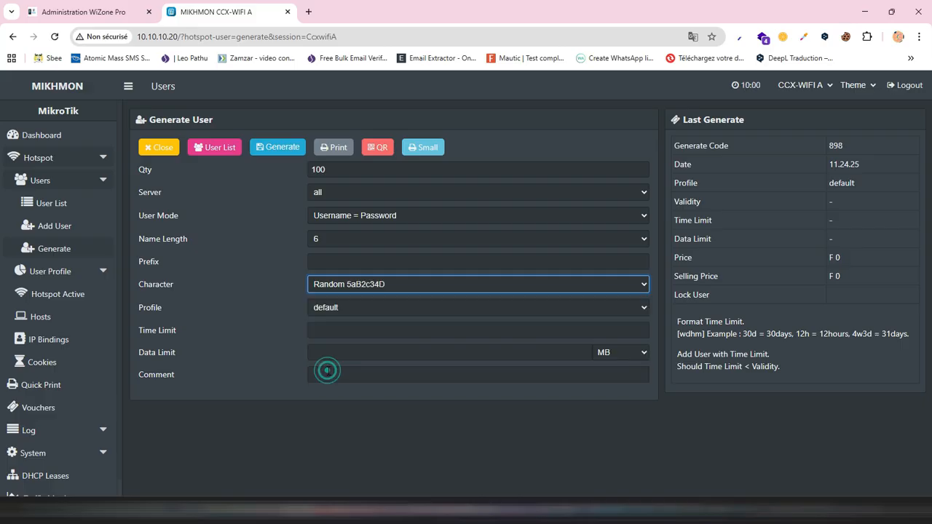
- Assign the ONLINE-30H profile to the generated users and set their time limit to 30h
left_click(321, 307)
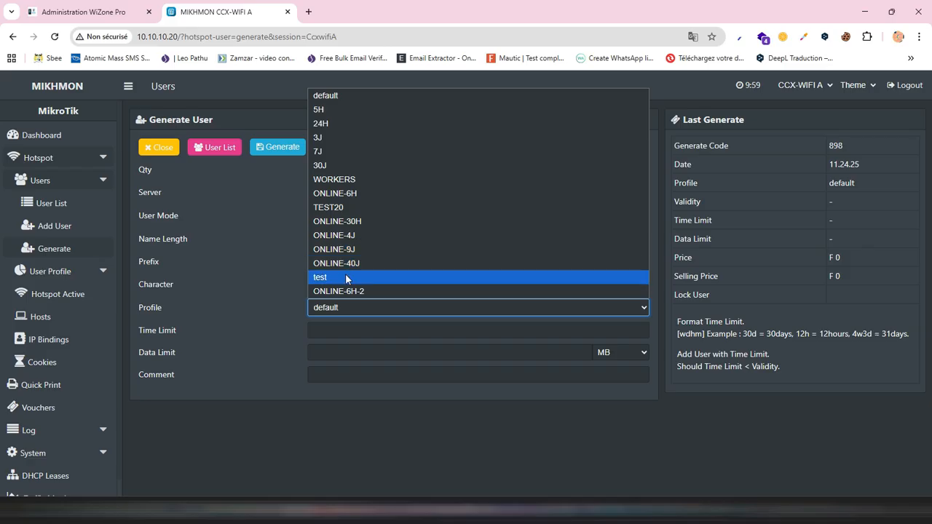
left_click(342, 221)
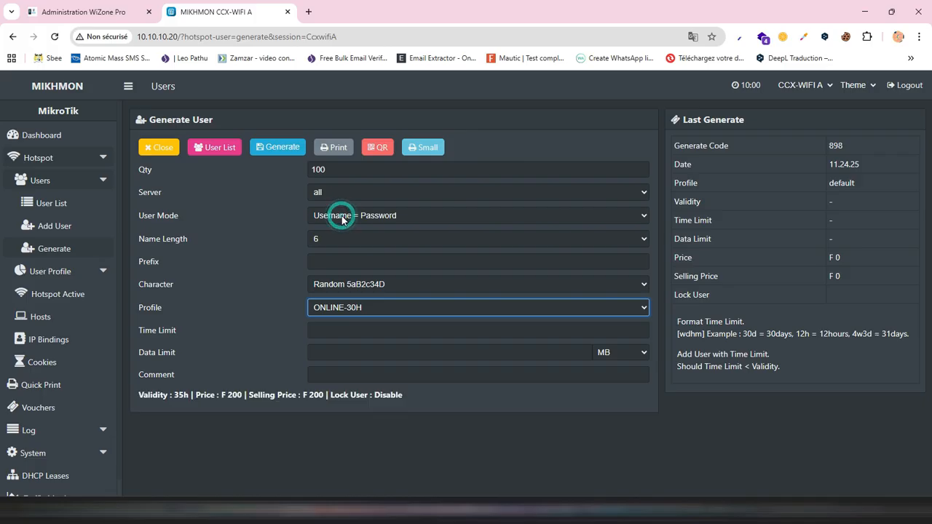
left_click(355, 332)
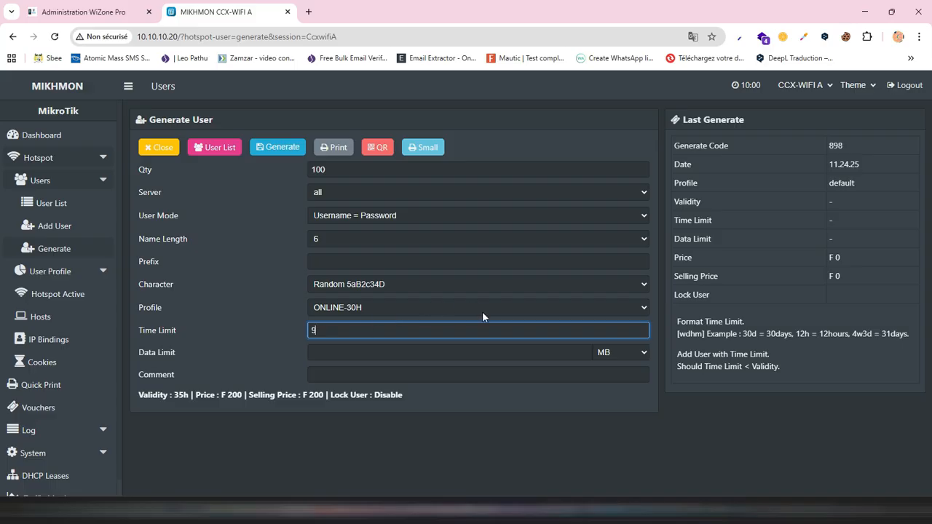
type("30h")
- Enter the comment "test" for the batch and generate the hotspot users
left_click(380, 373)
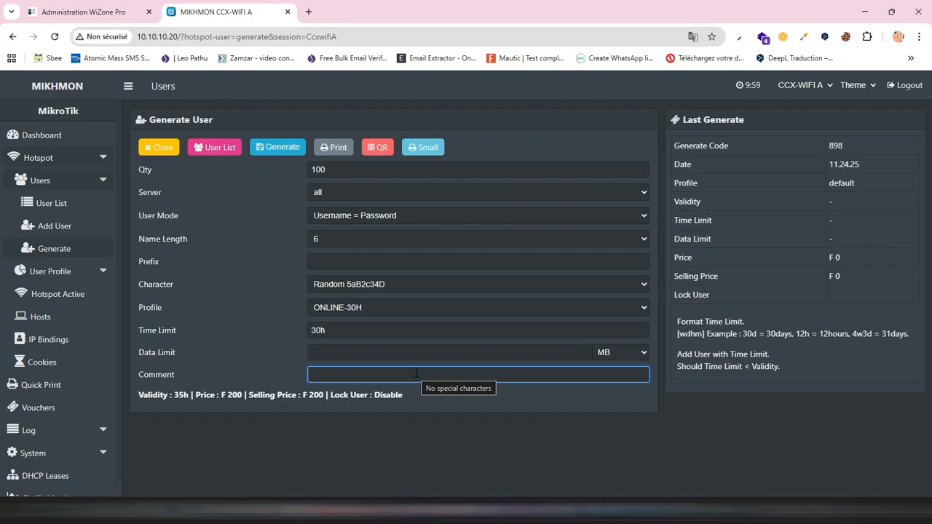
left_click(416, 373)
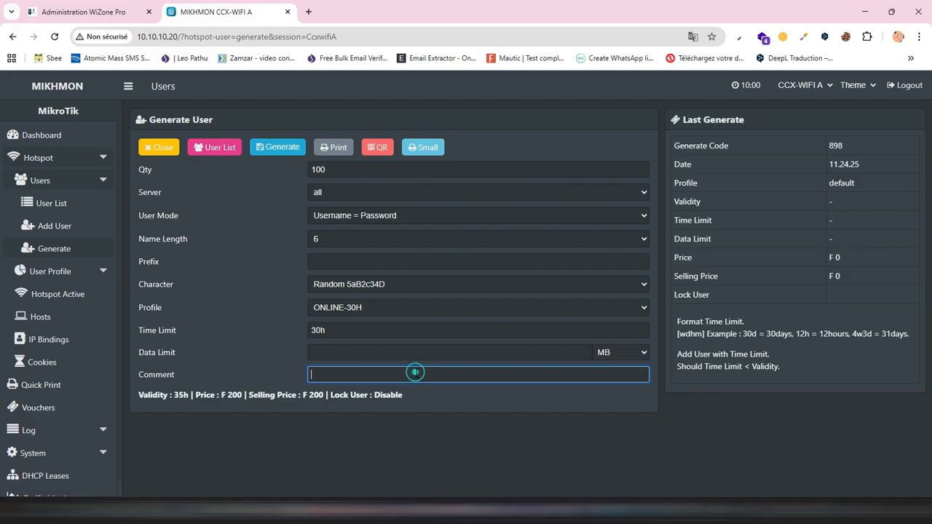
type("tes")
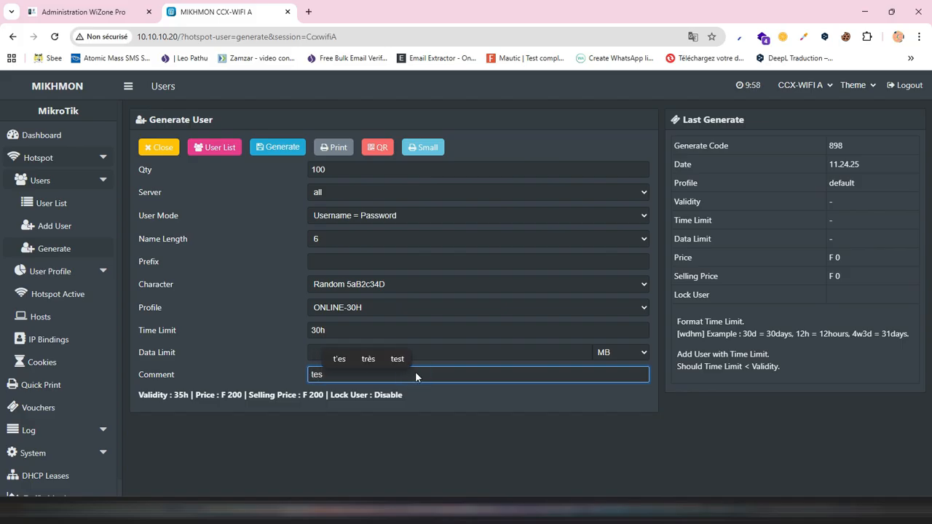
type("t")
left_click(280, 147)
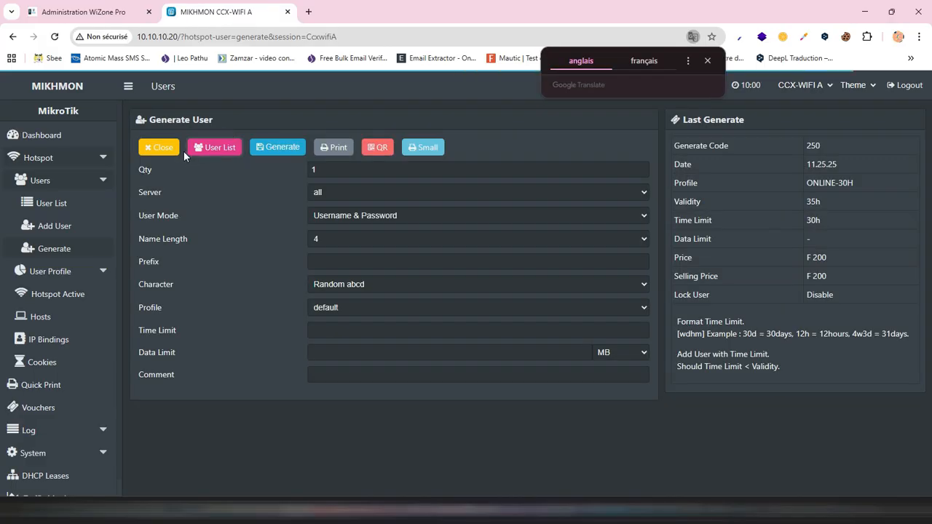
- Filter the full hotspot user list by the comment vc-250-11.25.25-test ONLINE-30H and open the CSV export of that batch
left_click(215, 149)
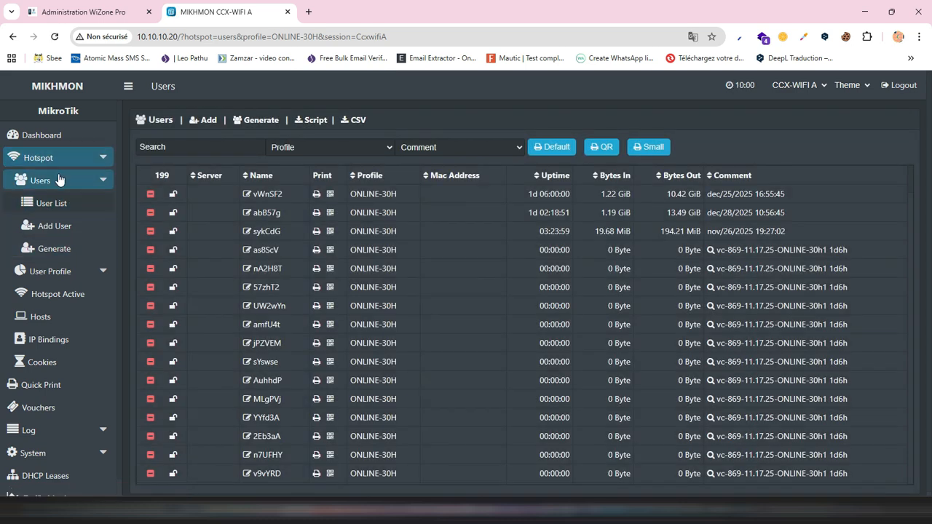
left_click(49, 208)
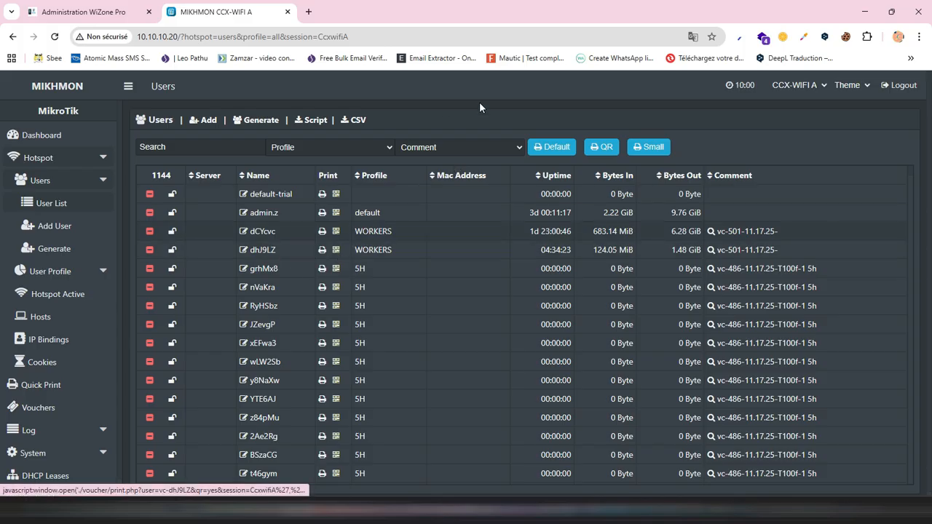
left_click(452, 149)
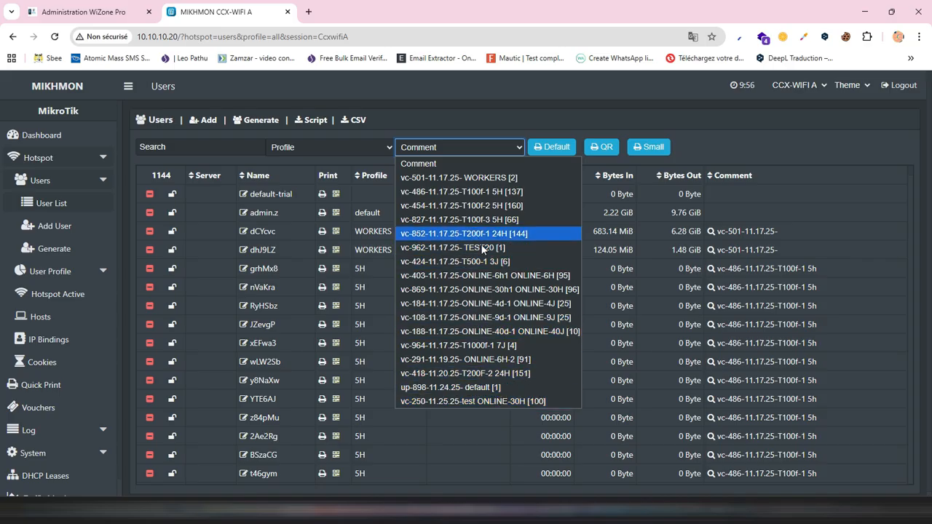
left_click(463, 401)
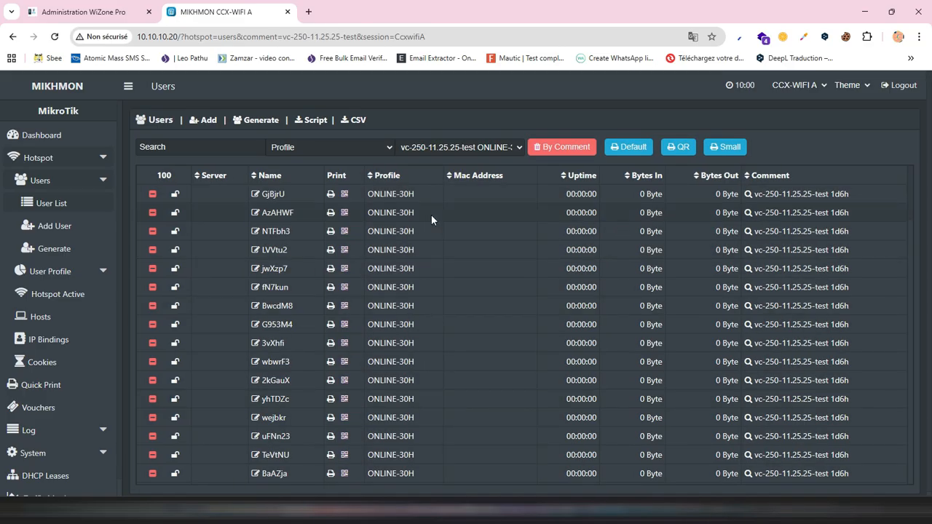
left_click(354, 127)
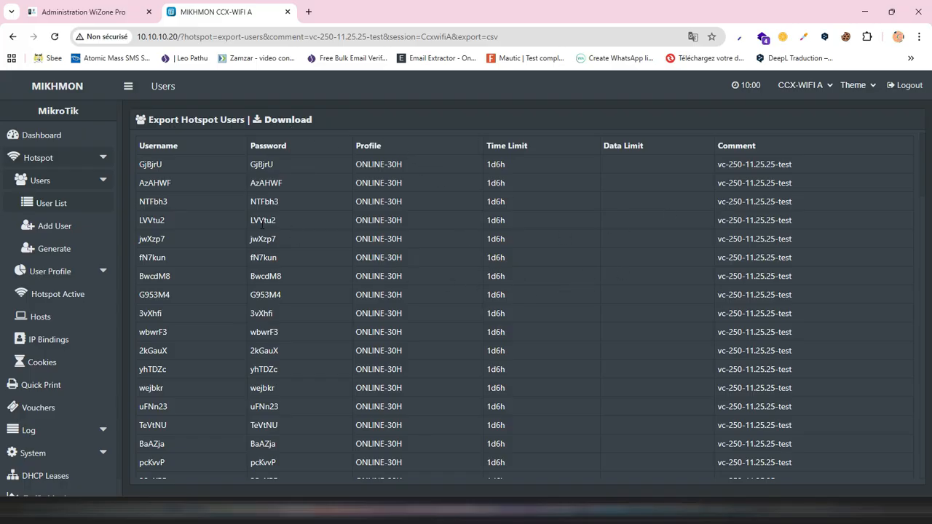
- Download the exported hotspot users and save the CSV file to the Bureau folder under the name test
left_click(290, 121)
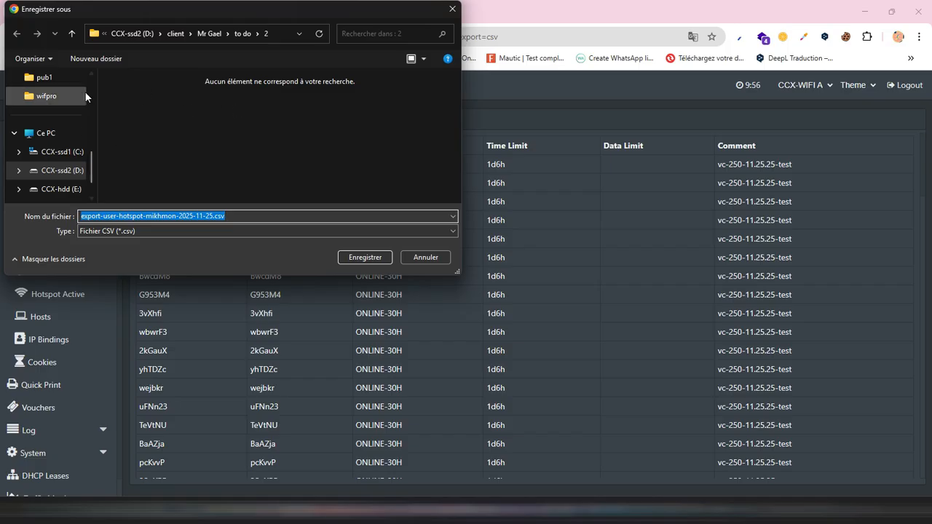
scroll(87, 98, "up", 2)
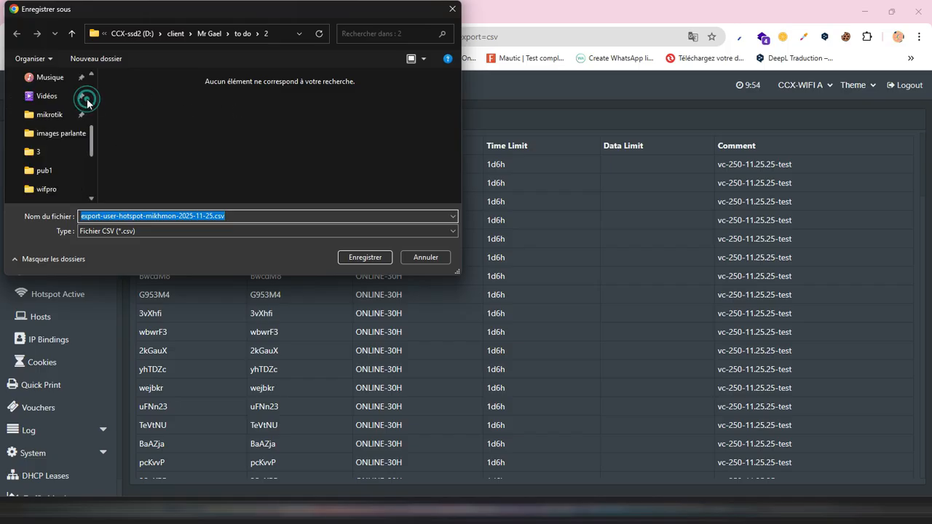
scroll(87, 98, "up", 2)
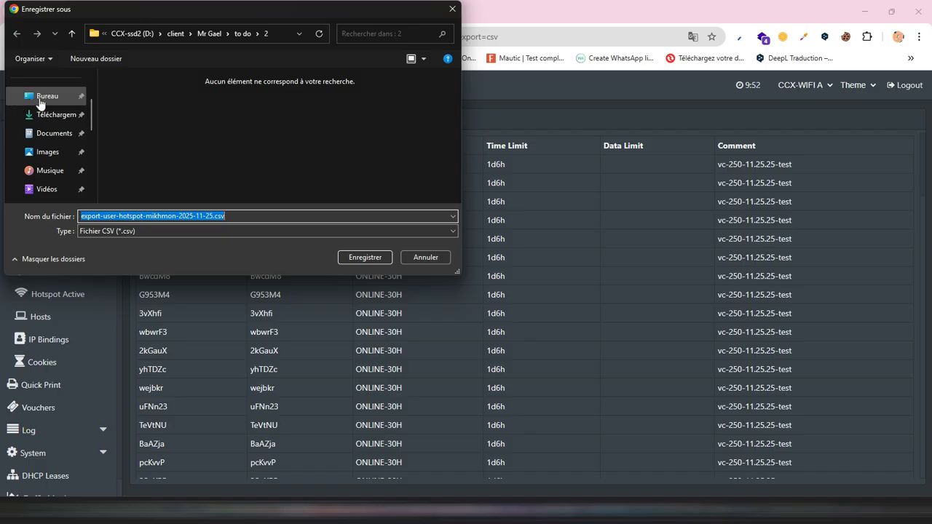
left_click(47, 103)
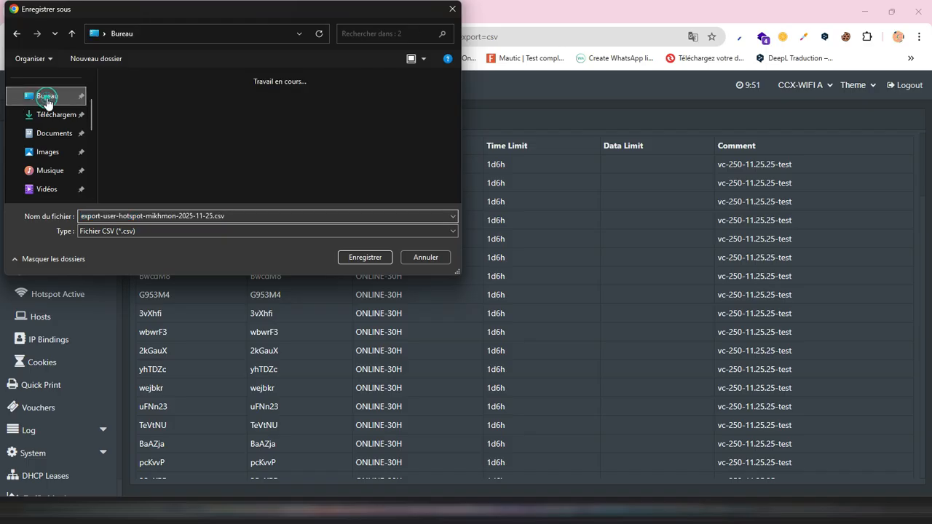
double_click(232, 217)
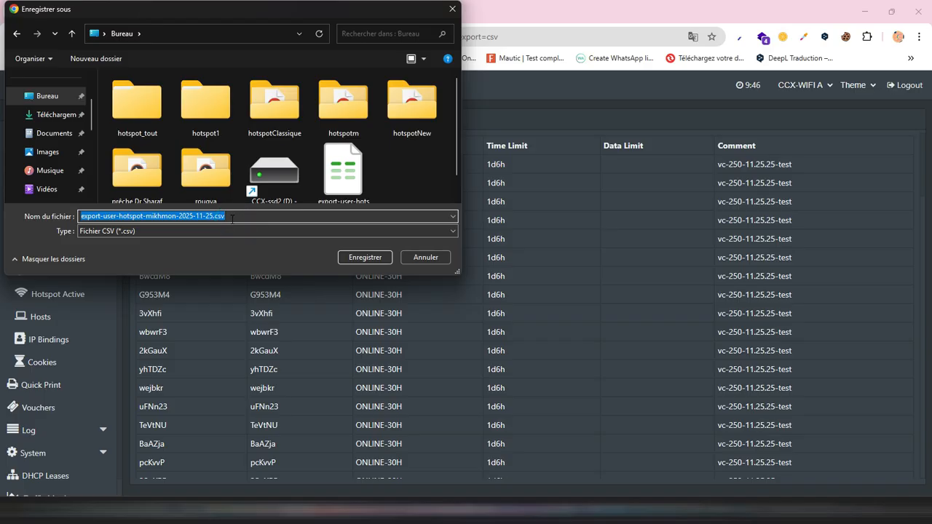
type("test")
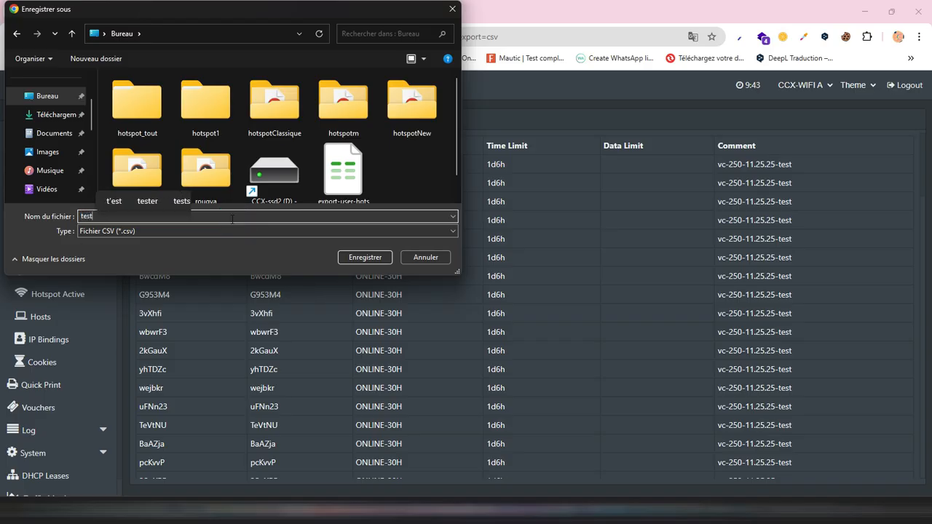
left_click(356, 256)
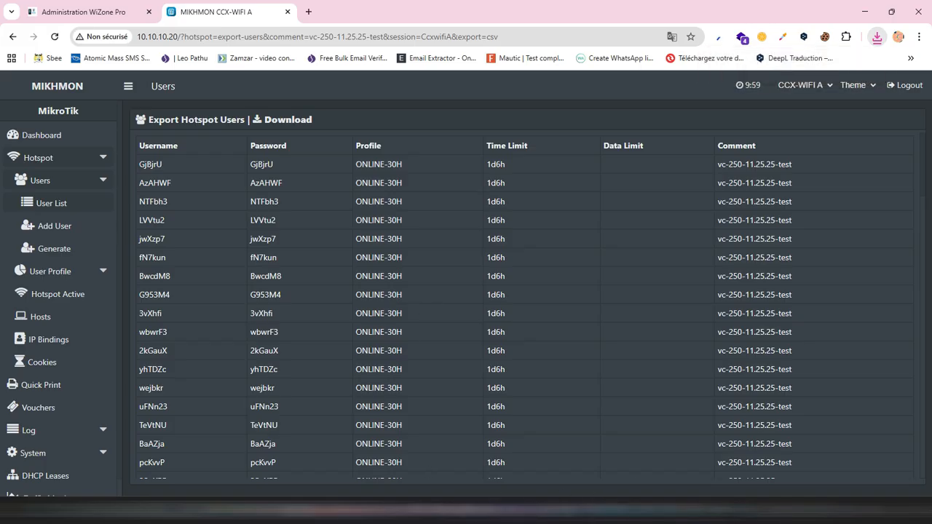
- Switch to WiF Pro in the other browser, open the ticket import page and select the Demo WiFi zone
left_click(605, 502)
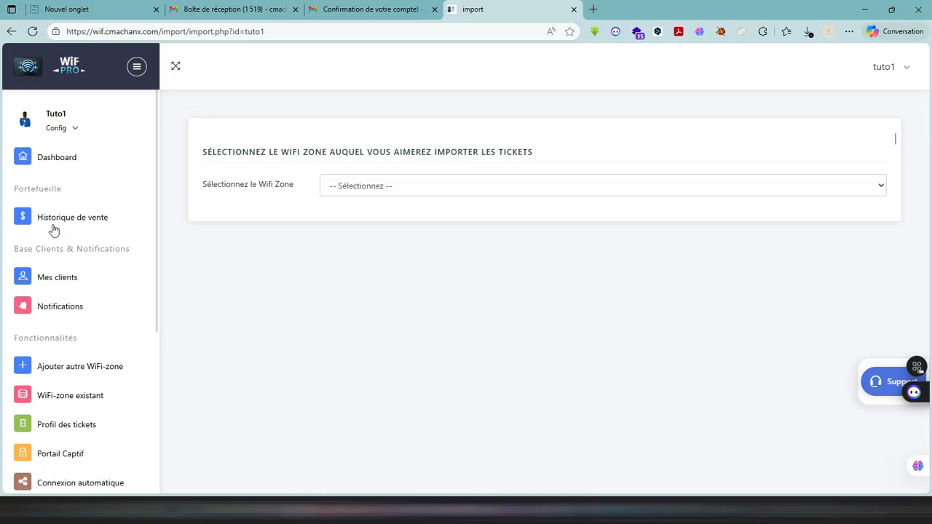
scroll(95, 329, "down", 2)
scroll(96, 329, "down", 1)
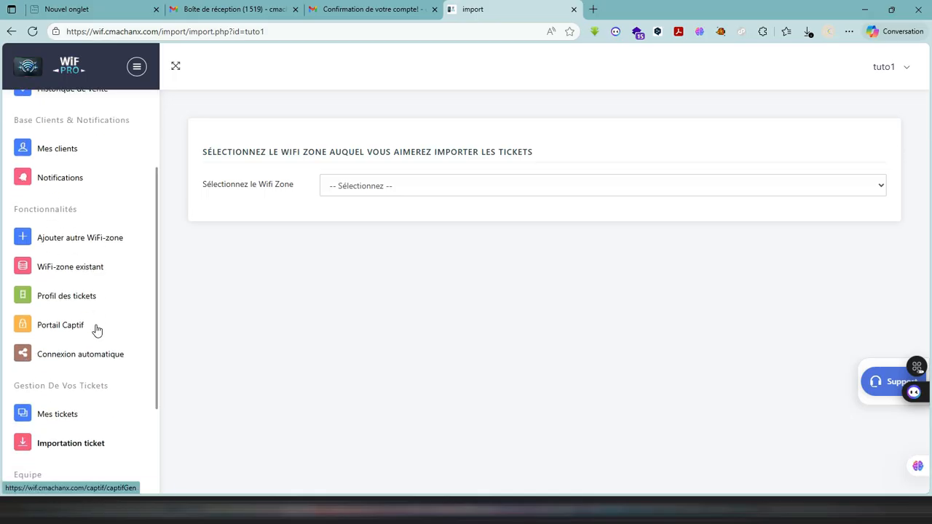
left_click(67, 445)
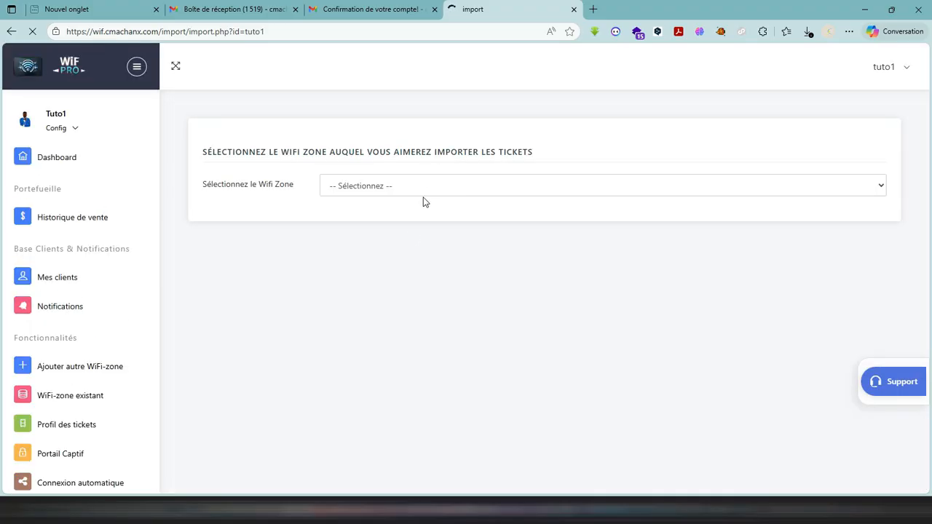
left_click(420, 188)
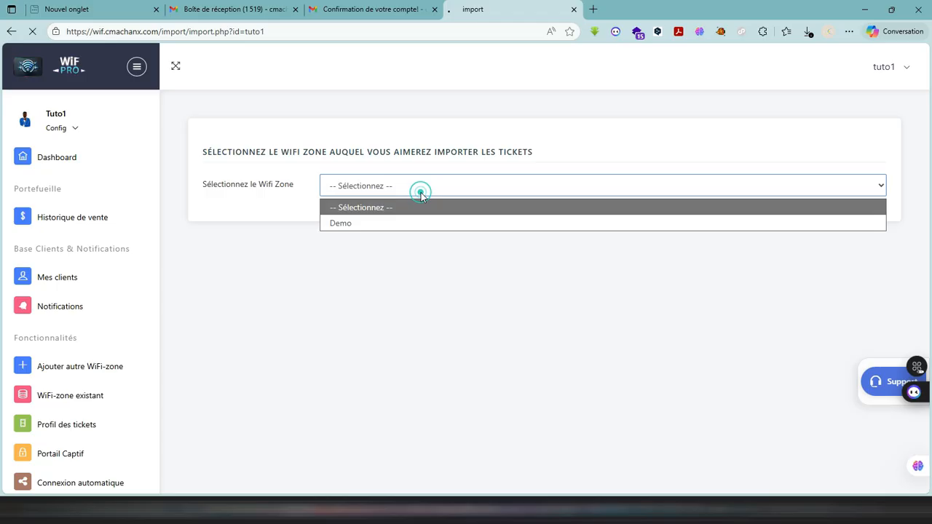
left_click(357, 226)
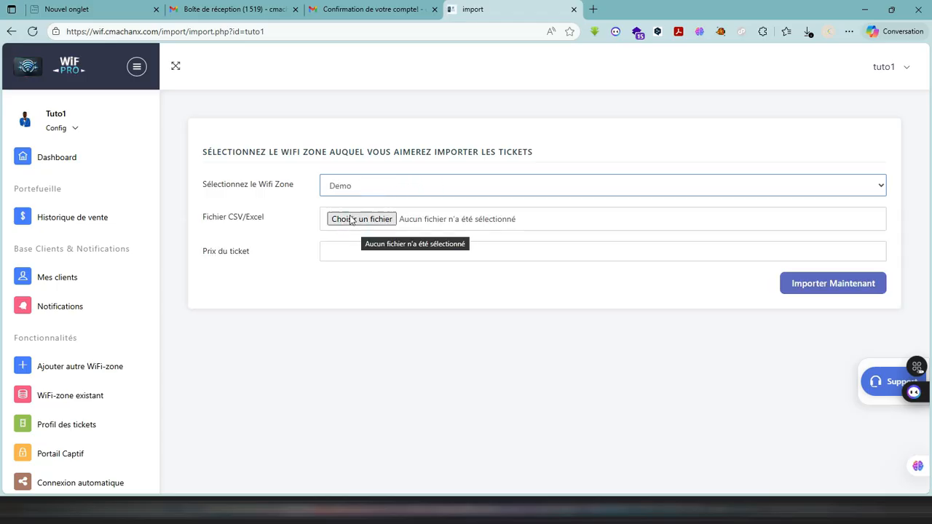
- Choose test.csv from the Bureau folder as the ticket file for the import
left_click(350, 220)
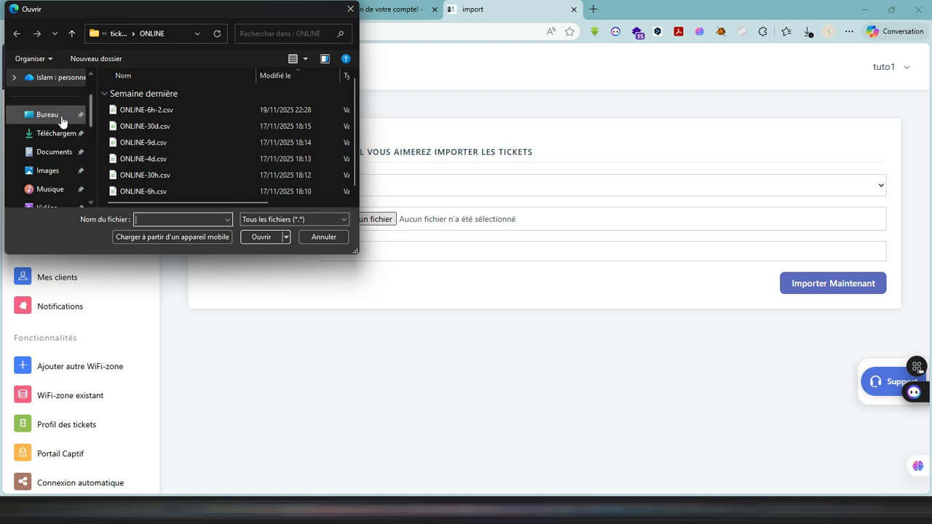
left_click(63, 118)
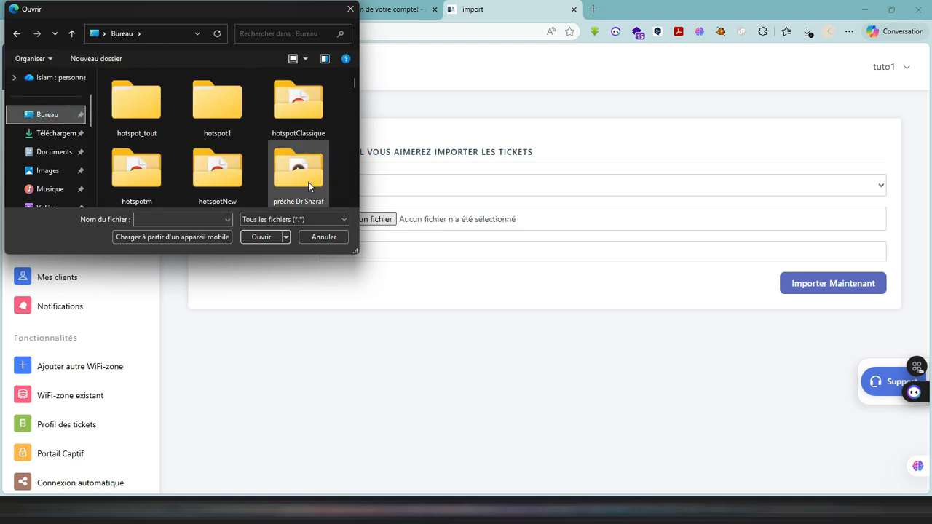
scroll(193, 140, "down", 5)
left_click(208, 118)
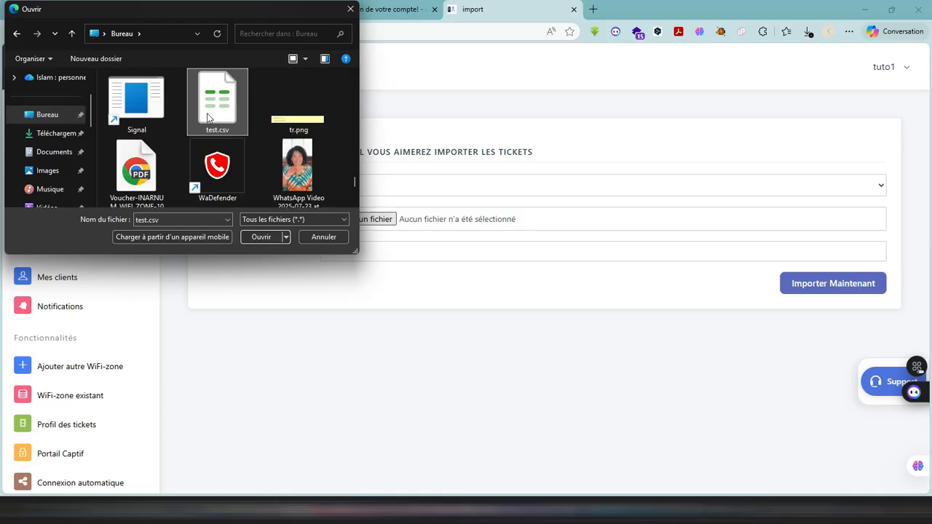
double_click(207, 113)
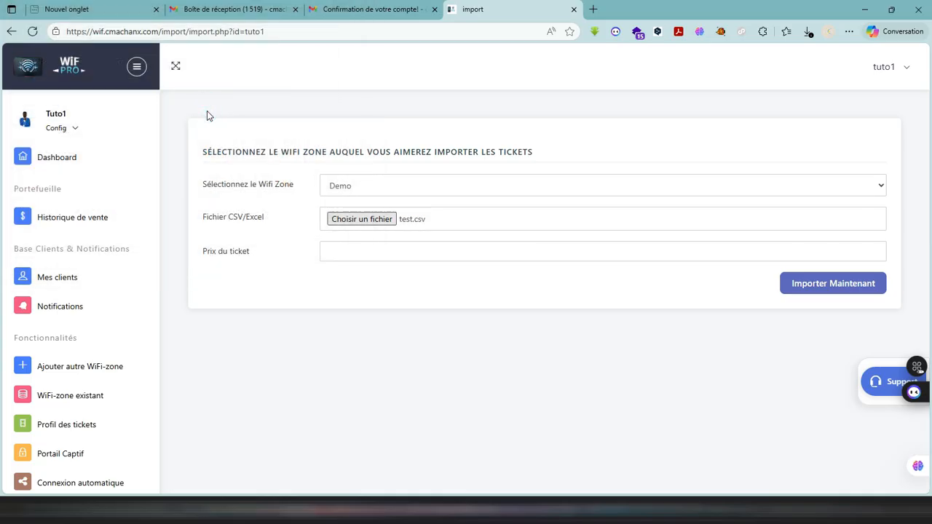
- Set the ticket price to 1000 and import the tickets
left_click(365, 249)
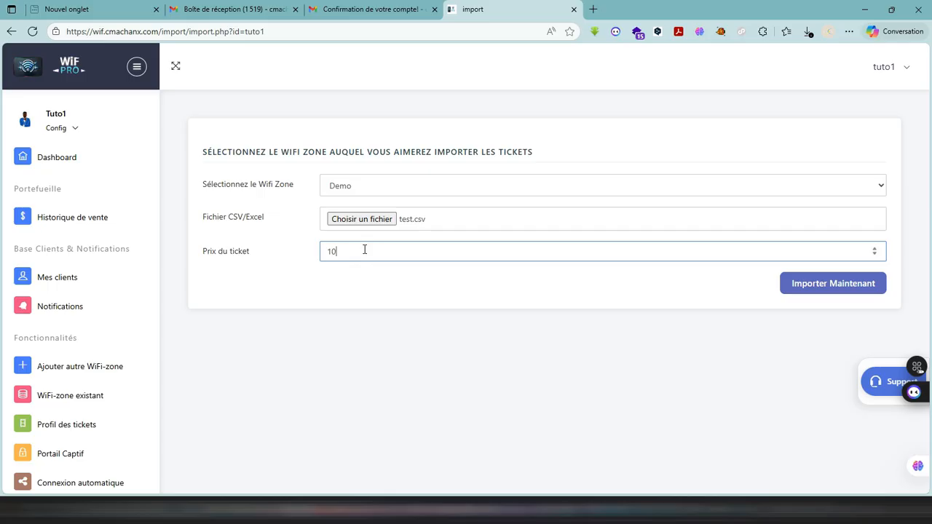
type("1000")
left_click(818, 283)
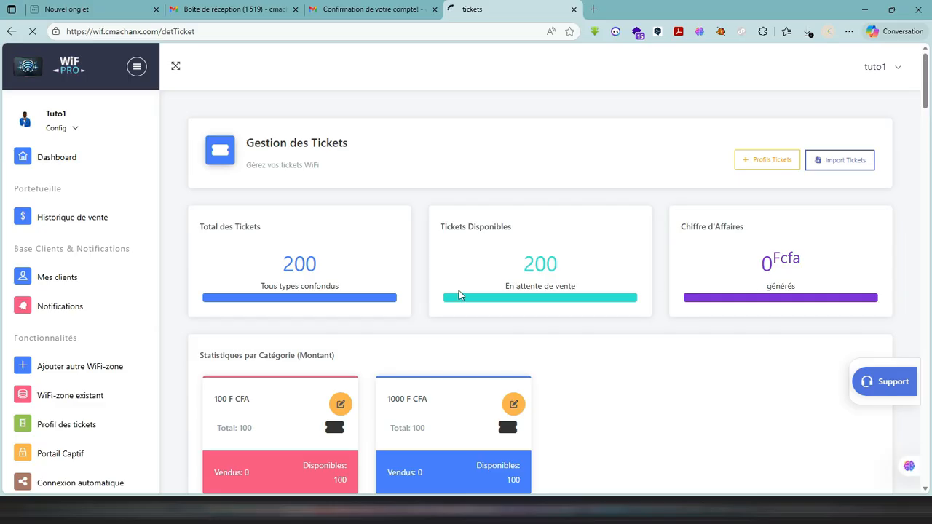
- Filter the Demo zone's ticket list by the 1000 F CFA category and review the imported tickets' codes, durations and statuses
scroll(553, 360, "down", 2)
scroll(553, 362, "down", 4)
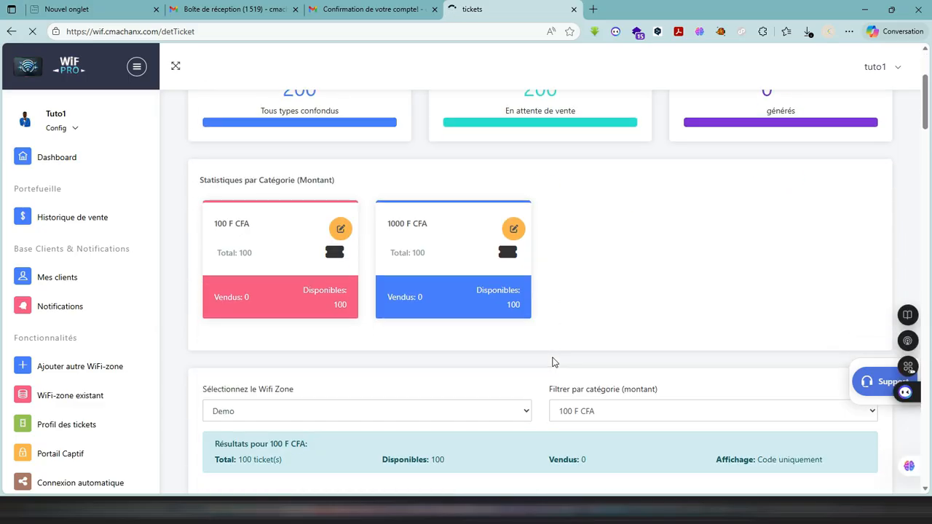
scroll(553, 362, "down", 2)
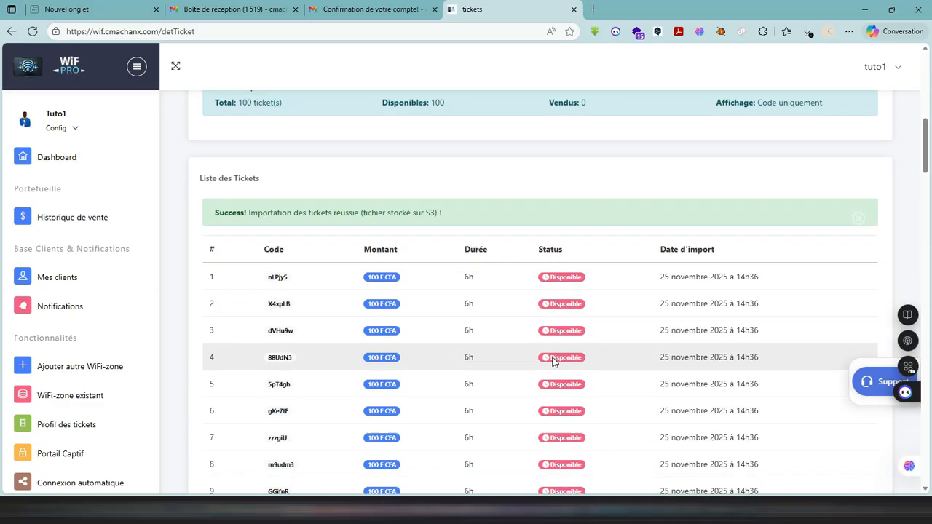
scroll(553, 362, "up", 3)
scroll(553, 362, "up", 2)
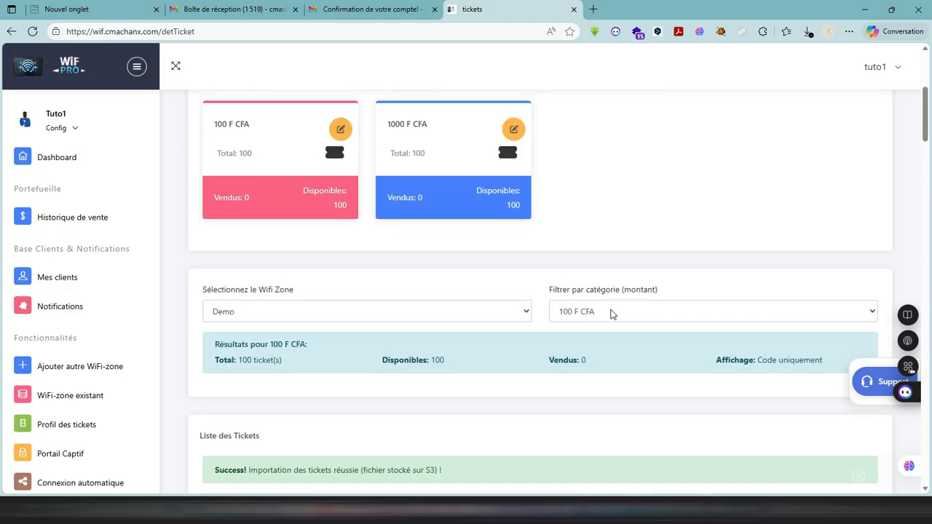
left_click(611, 314)
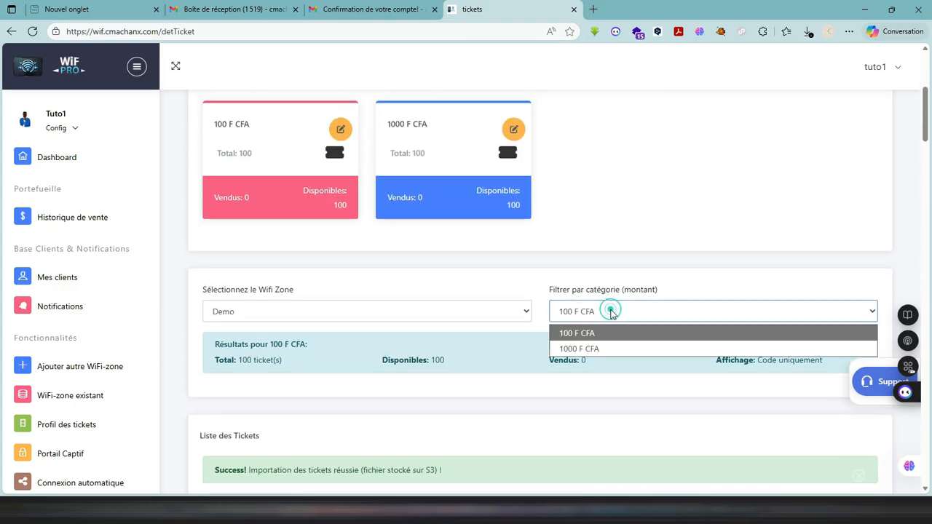
left_click(565, 350)
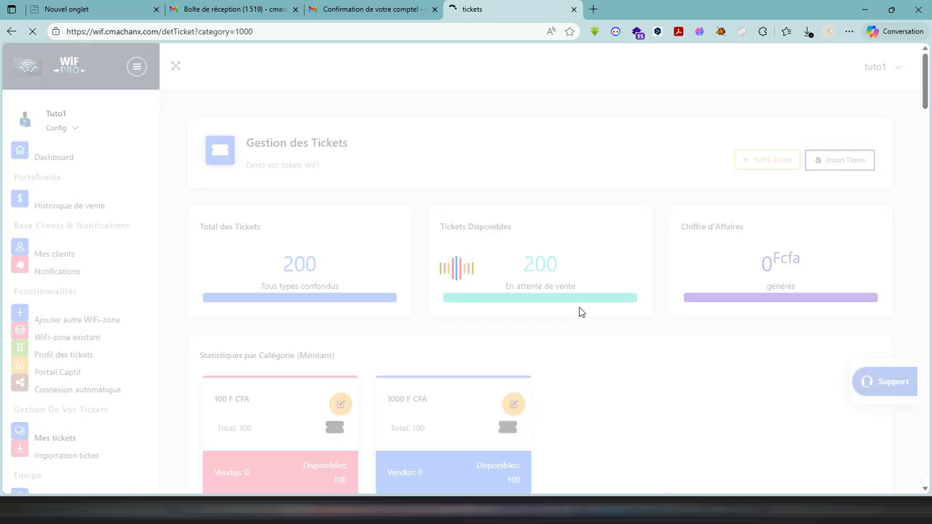
scroll(580, 312, "down", 12)
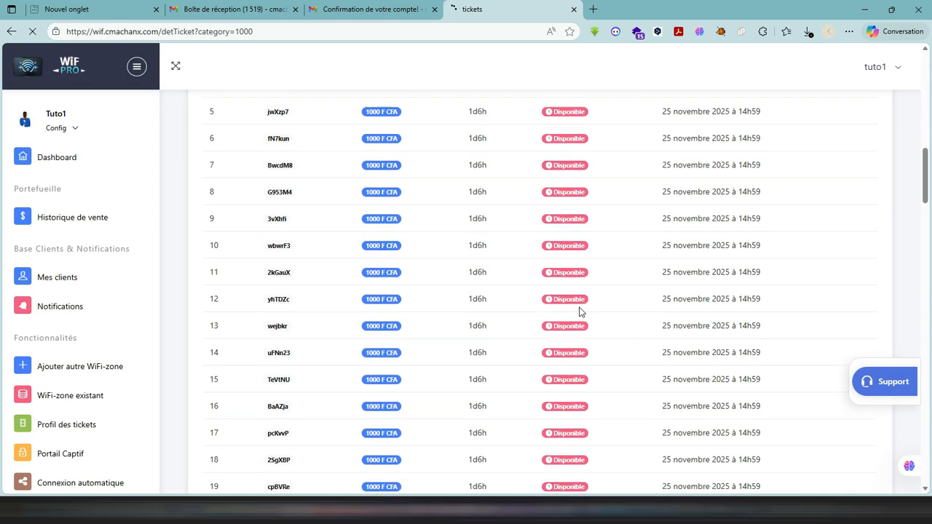
scroll(580, 312, "down", 1)
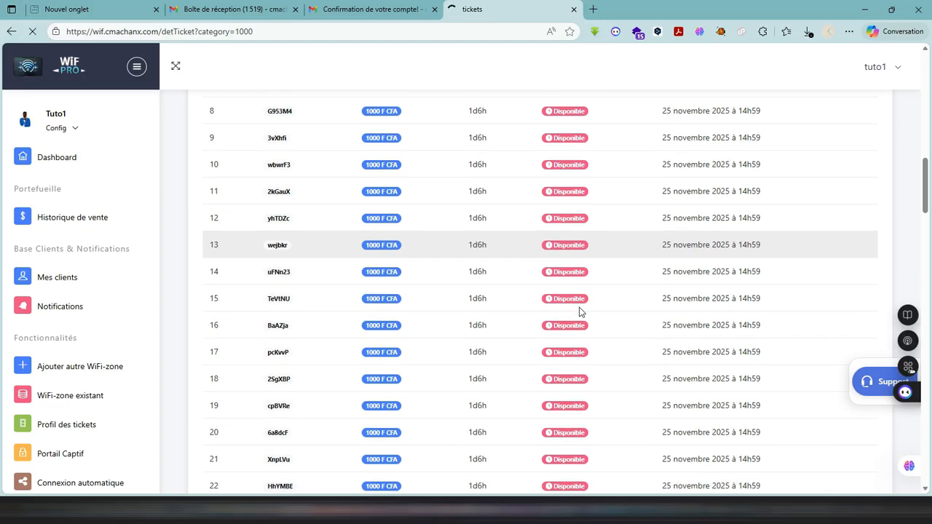
scroll(581, 312, "up", 10)
scroll(581, 307, "up", 4)
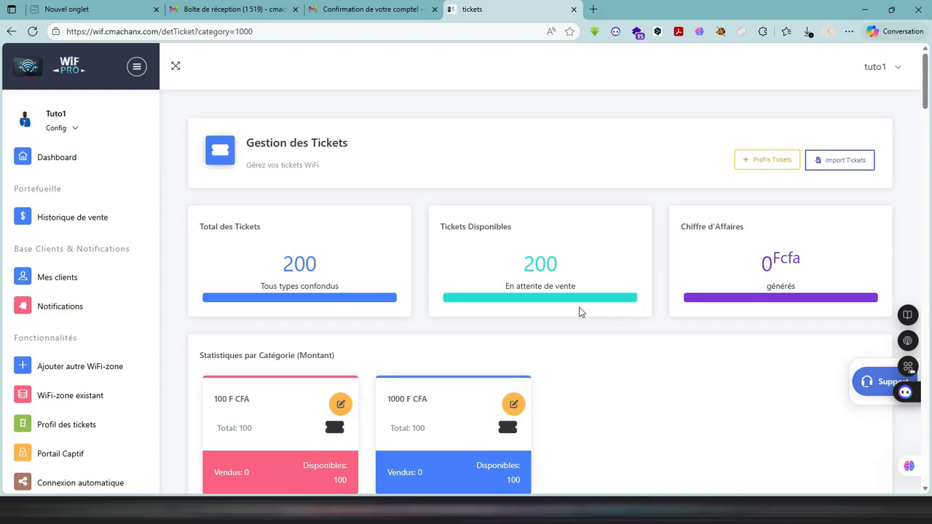